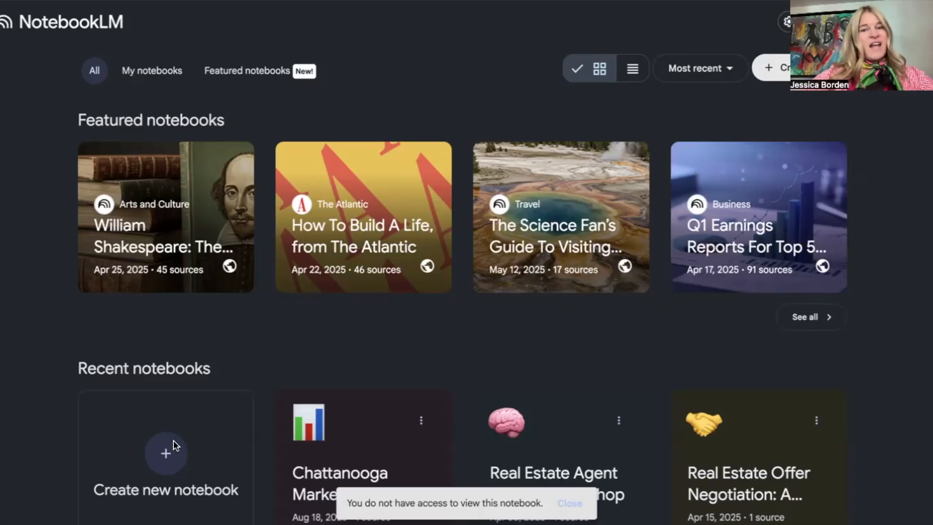
scroll(163, 379, down, 2)
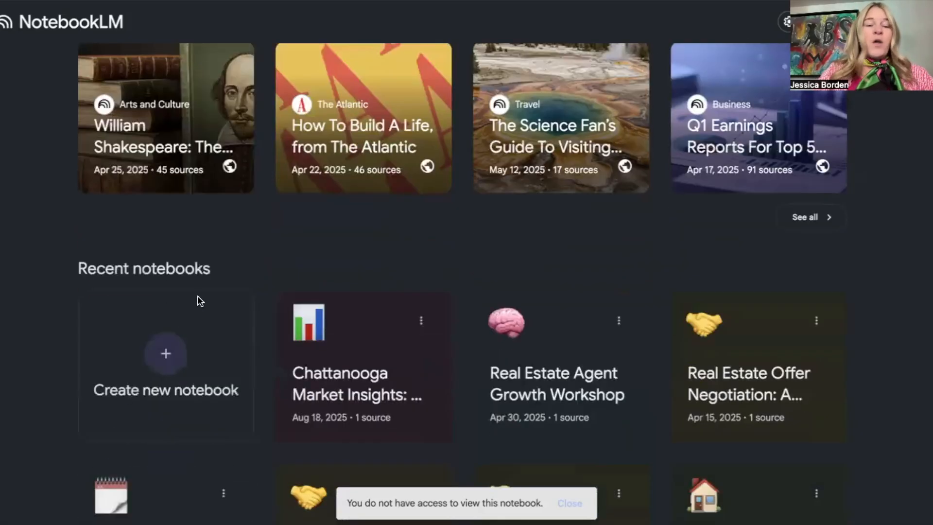
click(165, 355)
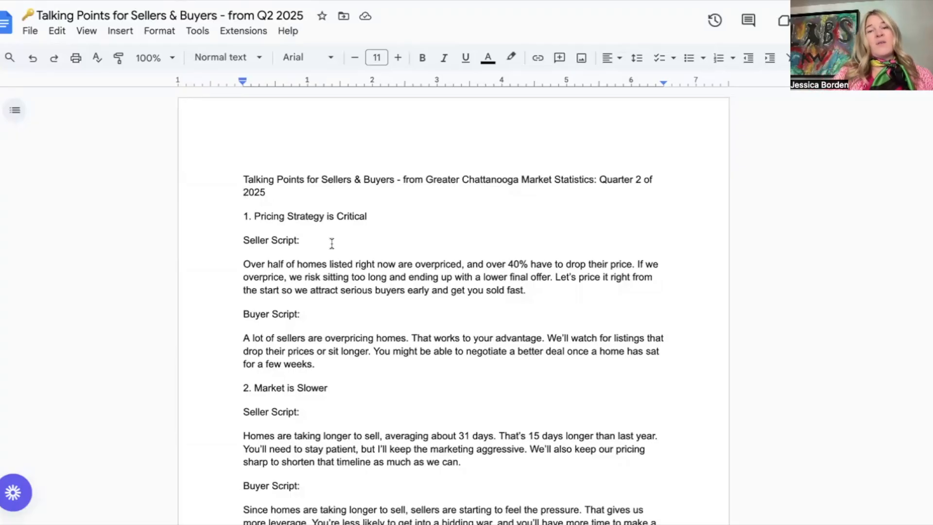
mouse_move(486, 1)
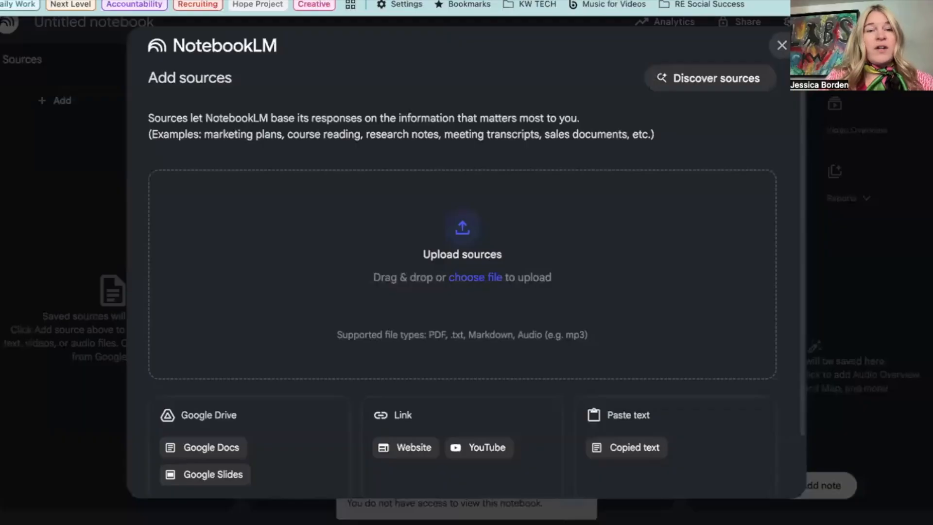
click(52, 27)
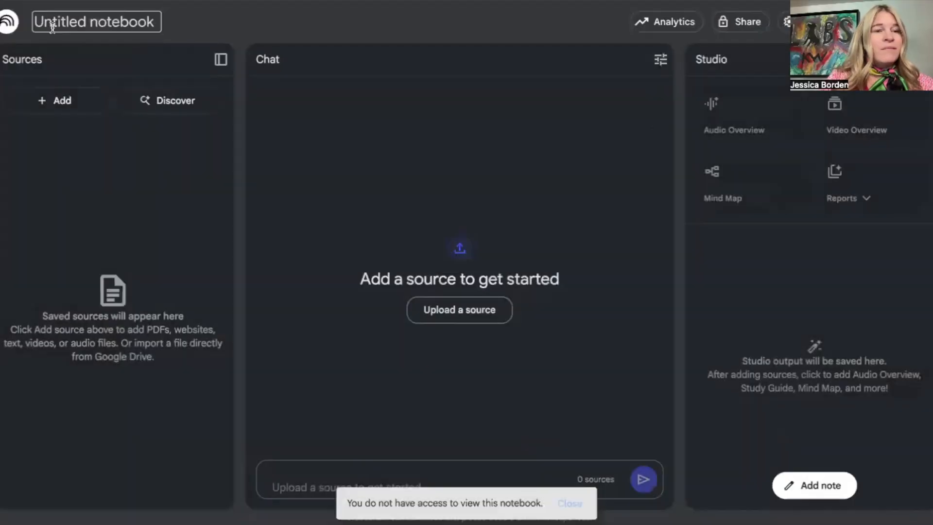
click(8, 22)
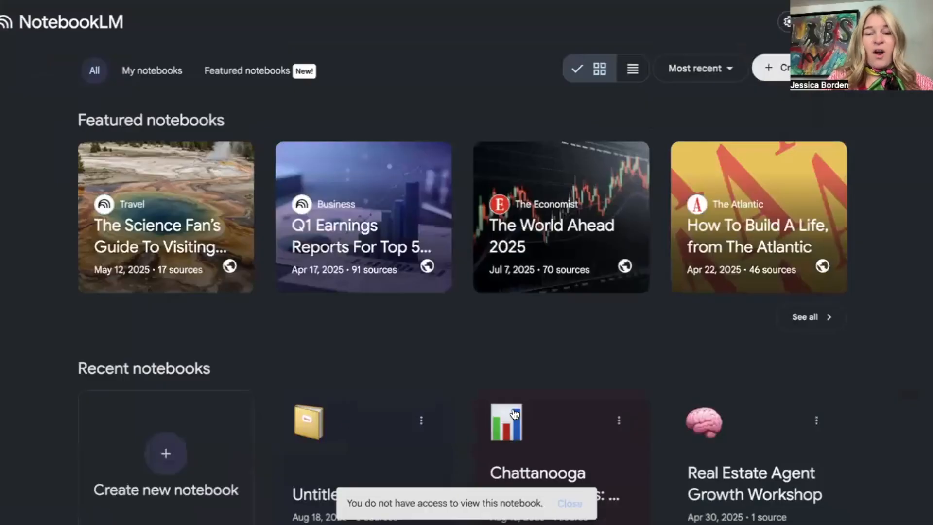
Open the Chattanooga Market Insights notebook and its saved Chattanooga Real Estate Briefing document.
click(555, 417)
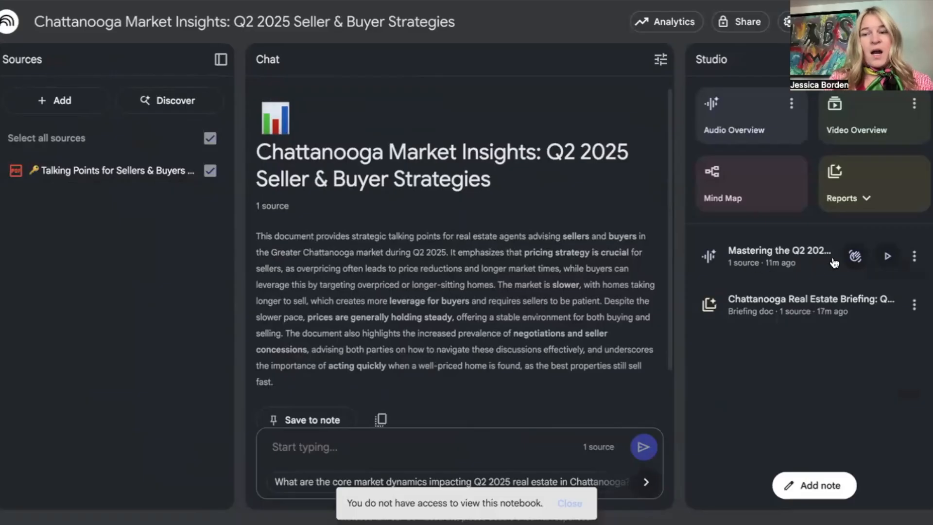
click(867, 198)
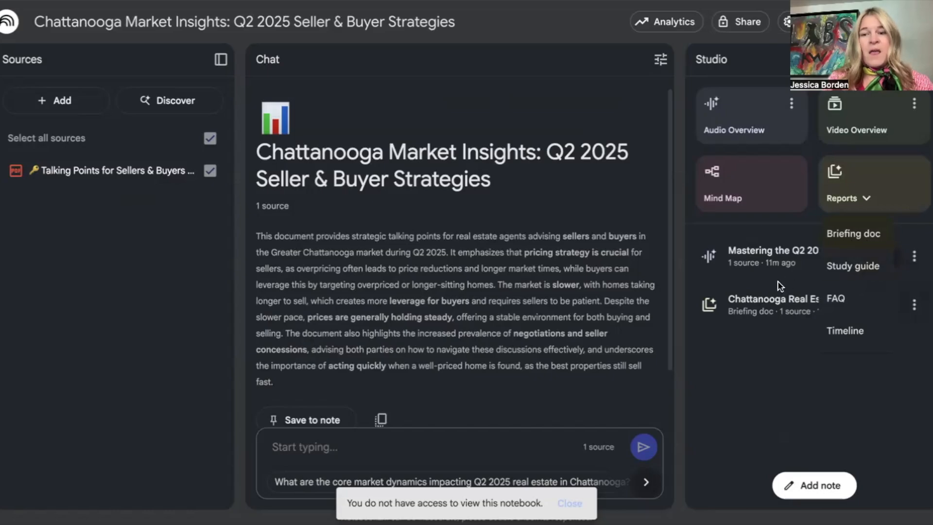
click(767, 314)
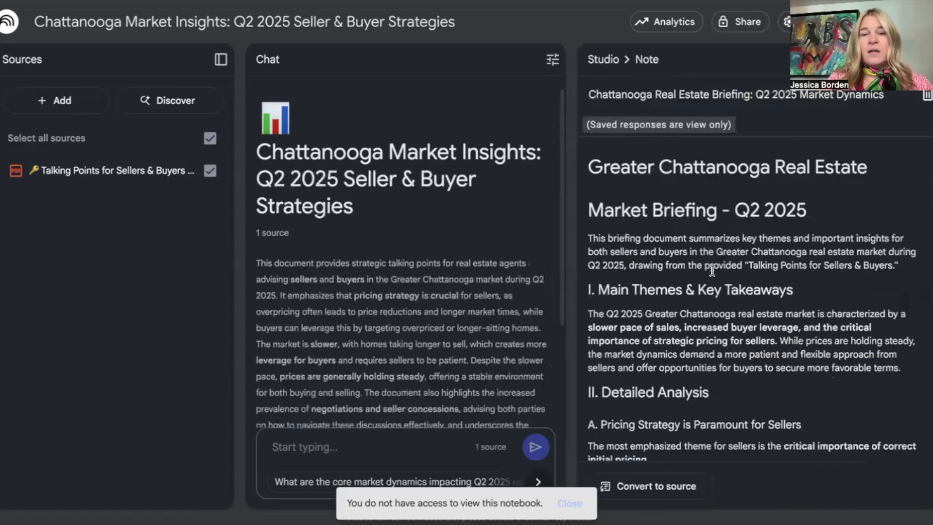
Select the entire briefing text from its Greater Chattanooga Real Estate heading through the implications for buyers.
scroll(674, 413, down, 6)
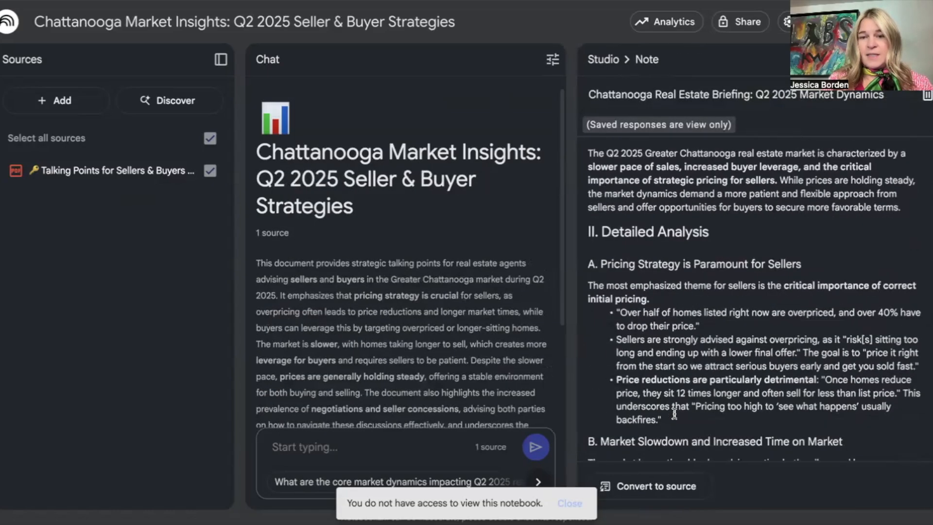
scroll(675, 413, up, 6)
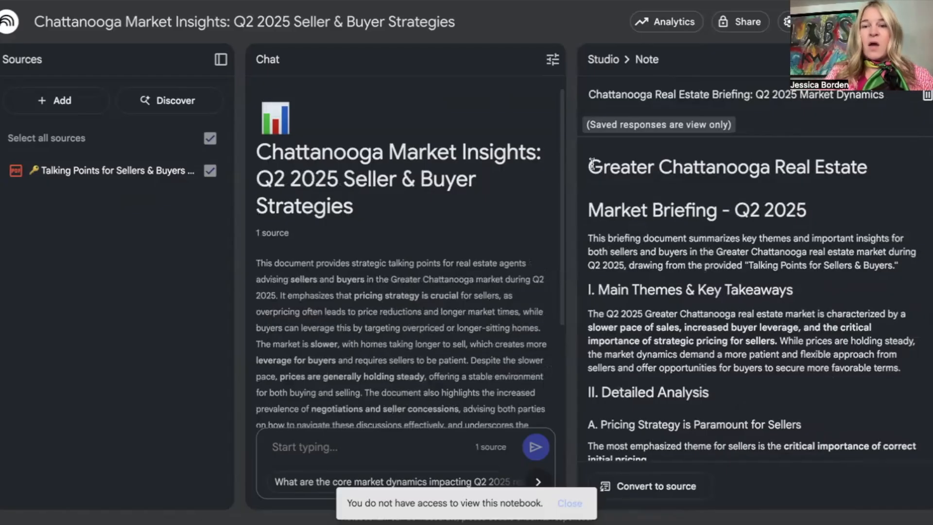
drag(589, 164, 729, 461)
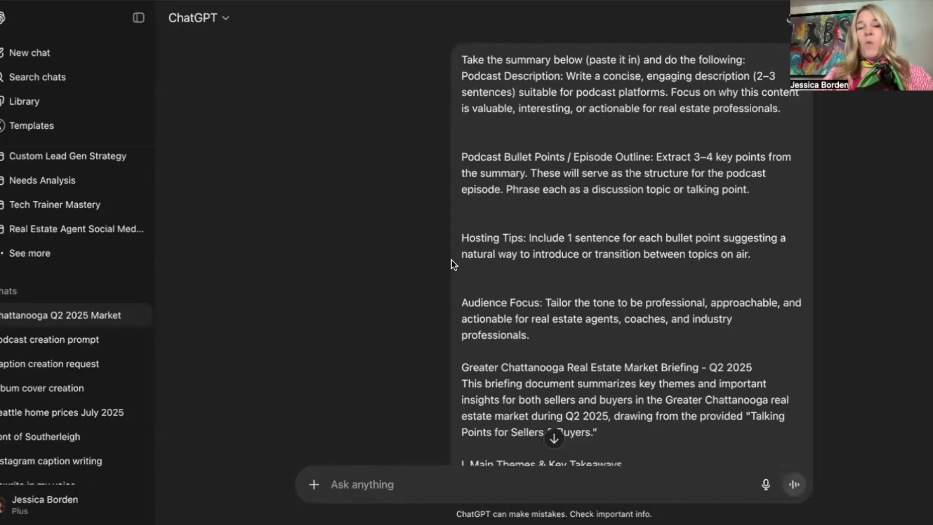
Switch to ChatGPT and examine the podcast prompt, the pasted briefing and the generated description, episode outline and hosting tips.
scroll(451, 264, down, 2)
scroll(452, 260, up, 2)
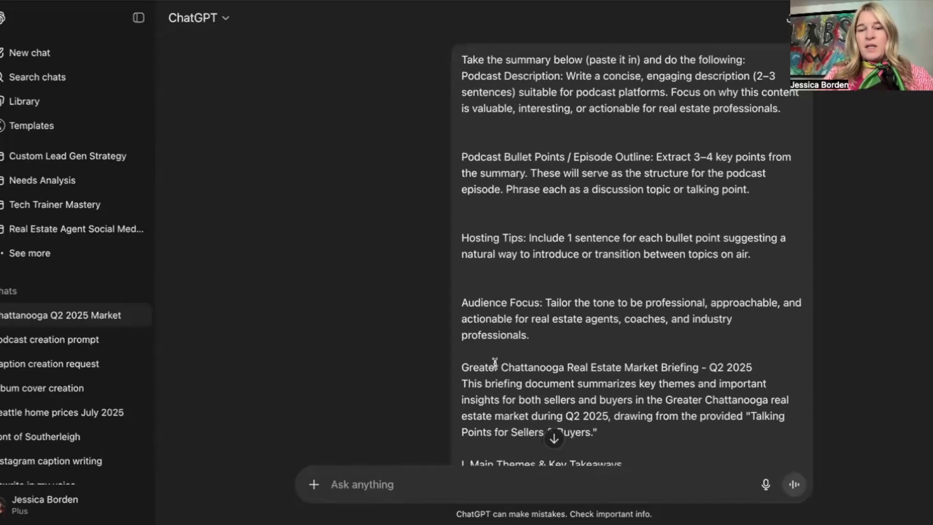
drag(463, 367, 525, 481)
scroll(535, 378, down, 9)
scroll(536, 378, down, 16)
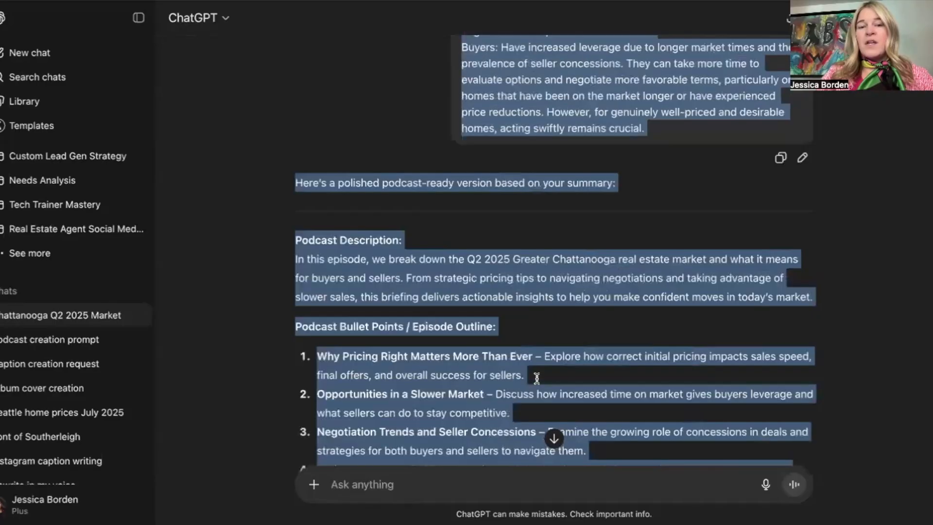
scroll(536, 378, down, 3)
click(536, 378)
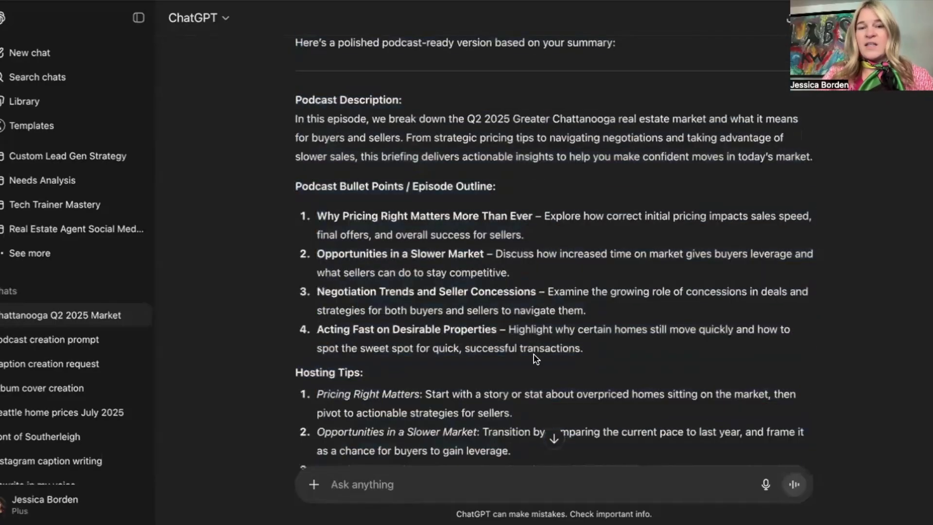
scroll(320, 261, down, 5)
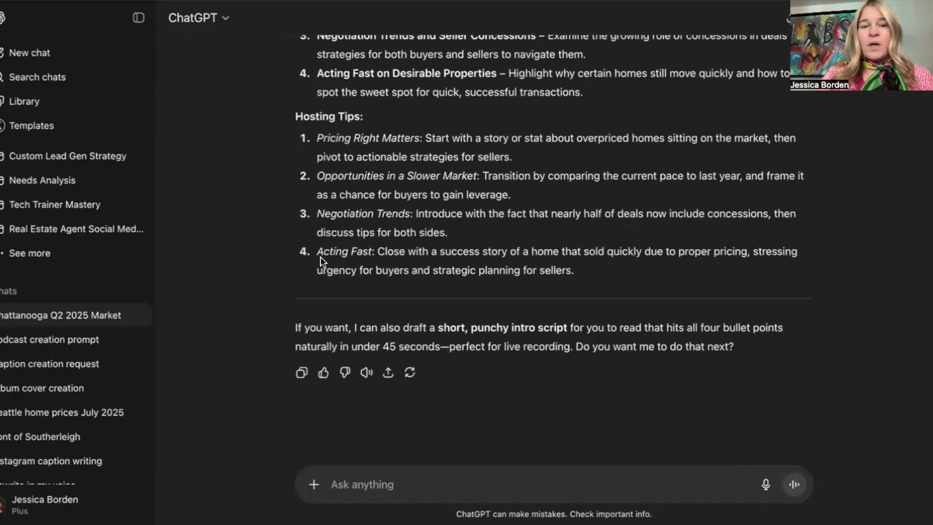
Copy the Hosting Tips section with all its numbered points from the ChatGPT reply.
scroll(321, 260, up, 2)
scroll(294, 189, up, 2)
scroll(294, 190, down, 2)
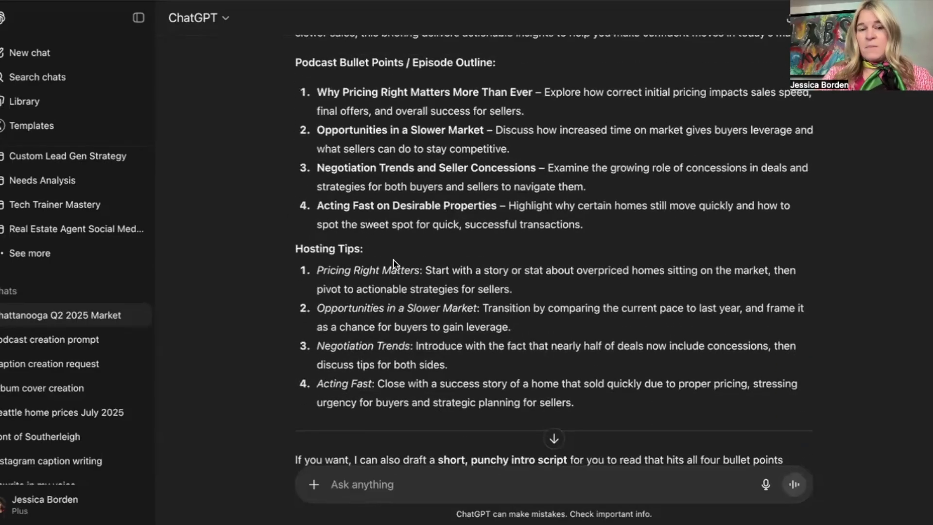
drag(580, 403, 292, 258)
key(ctrl+c)
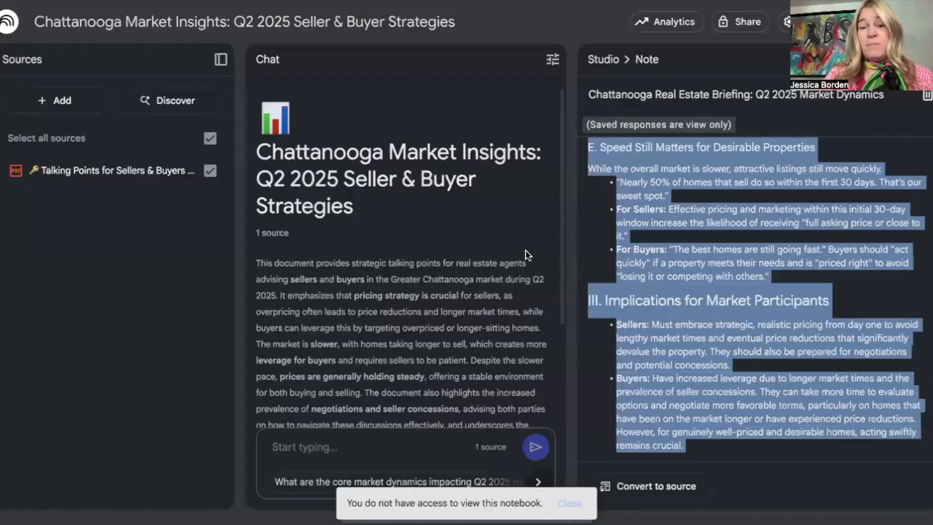
Switch to NotebookLM, leave the briefing note and paste the hosting tips as the AI hosts' focus in the Audio Overview customization.
click(602, 62)
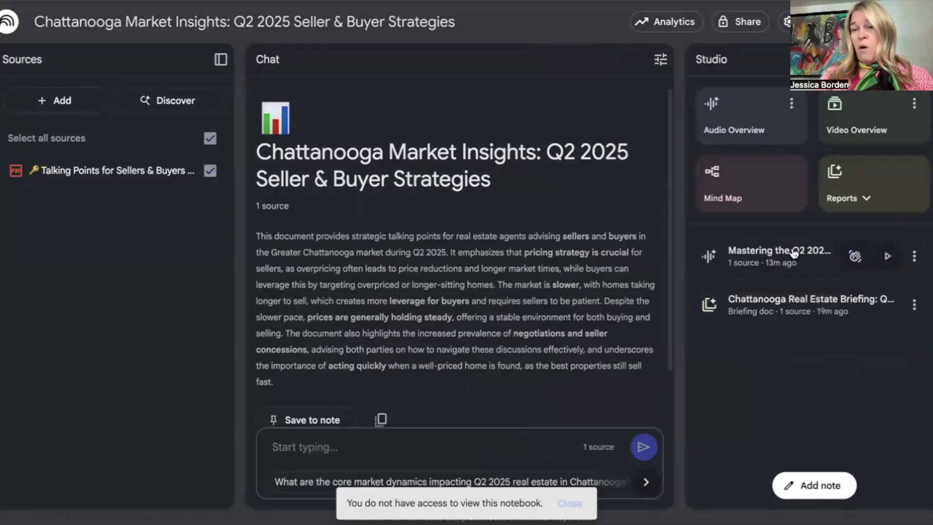
click(792, 104)
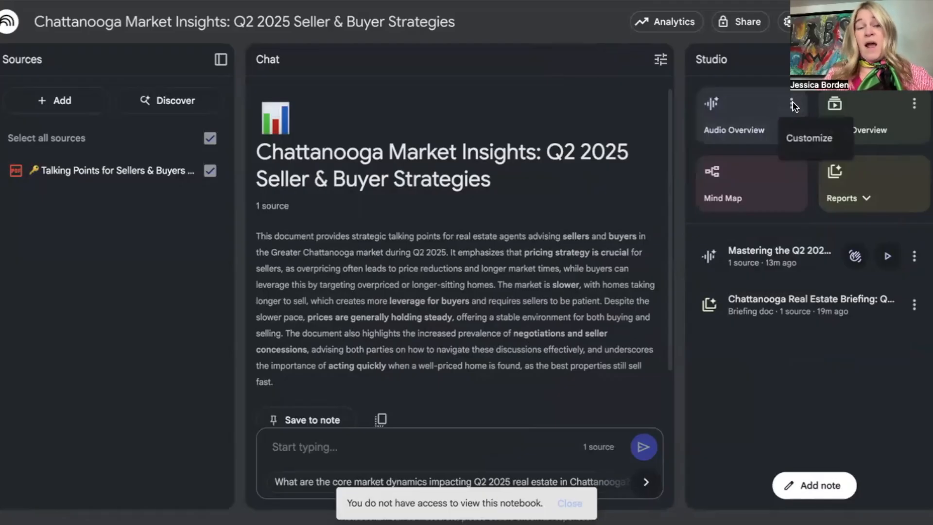
click(803, 145)
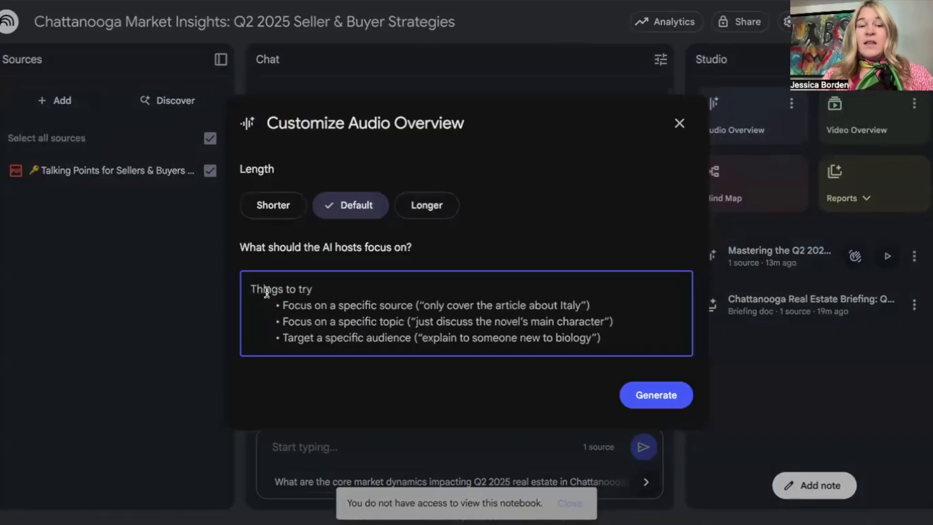
key(ctrl+v)
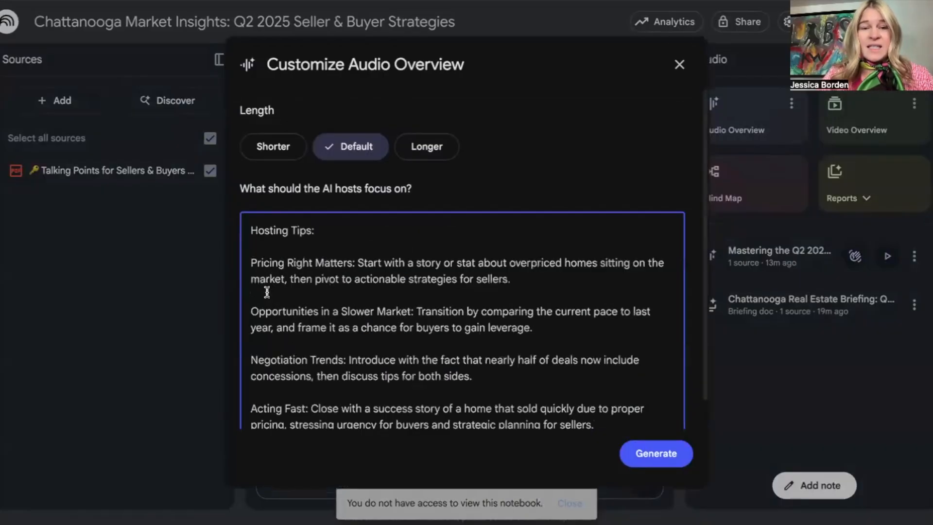
Review the pasted hosting tips and close the Audio Overview customization without generating.
scroll(337, 298, down, 1)
scroll(337, 298, up, 1)
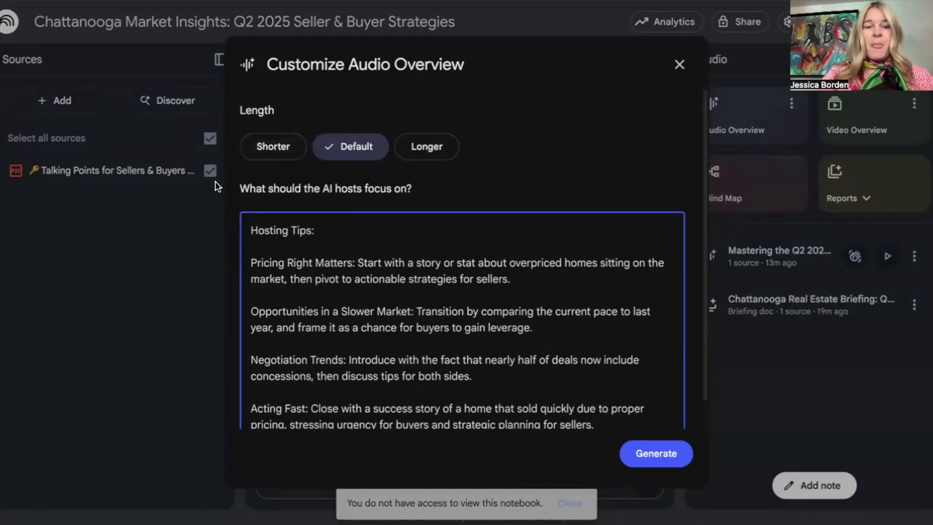
scroll(354, 342, down, 1)
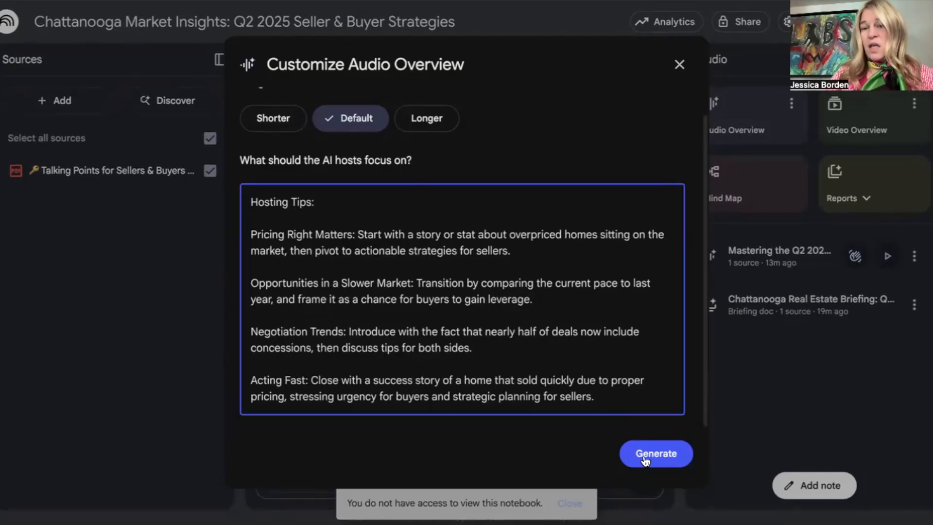
click(679, 64)
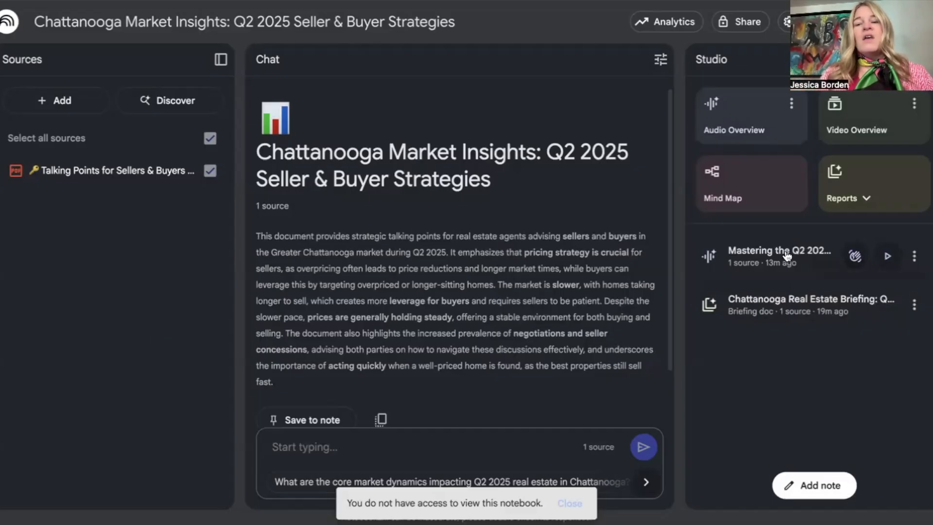
Play the existing Mastering the Q2 audio overview and open its options.
click(889, 257)
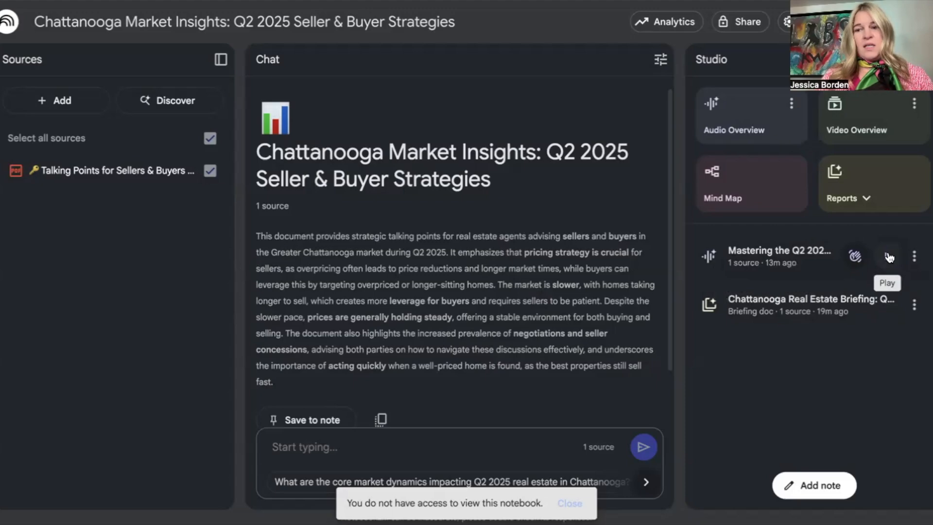
click(913, 257)
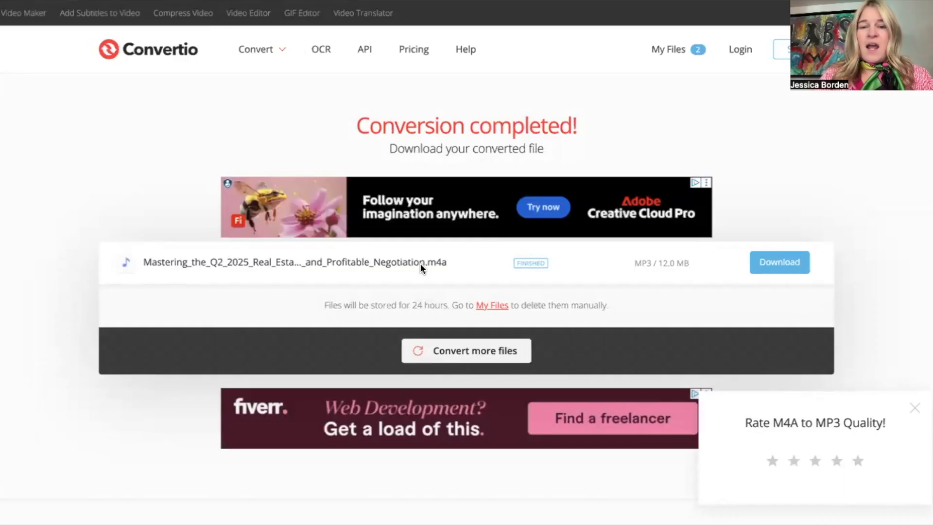
Switch to Convertio and set up a new conversion of the Mastering the Q2 .m4a file to MP3.
click(447, 352)
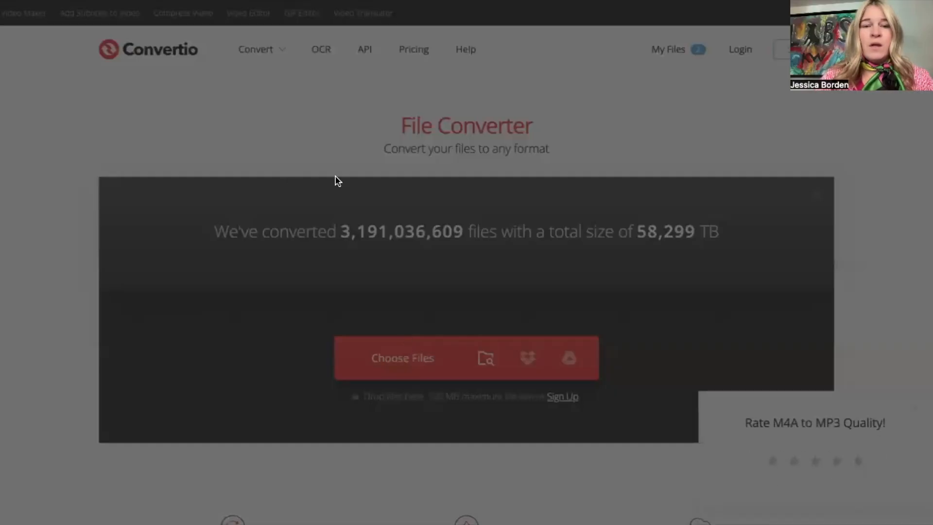
click(845, 462)
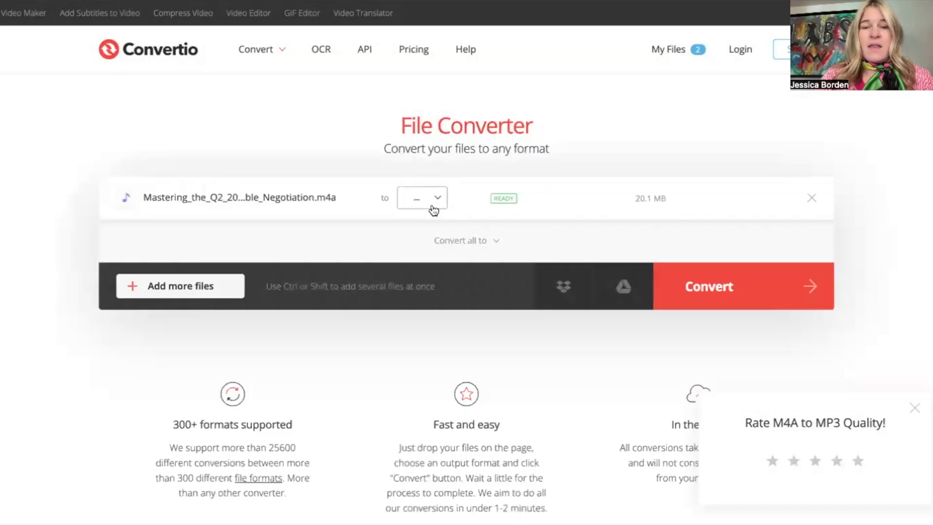
click(432, 199)
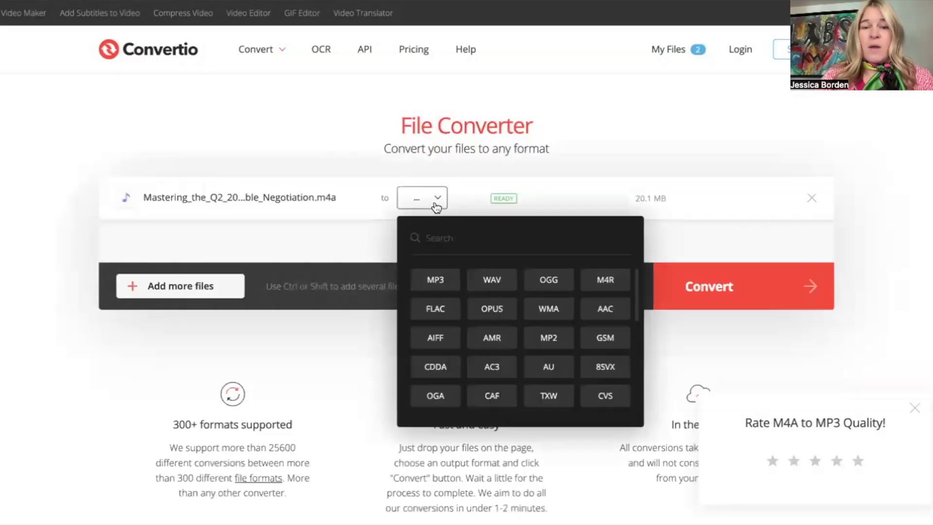
click(435, 280)
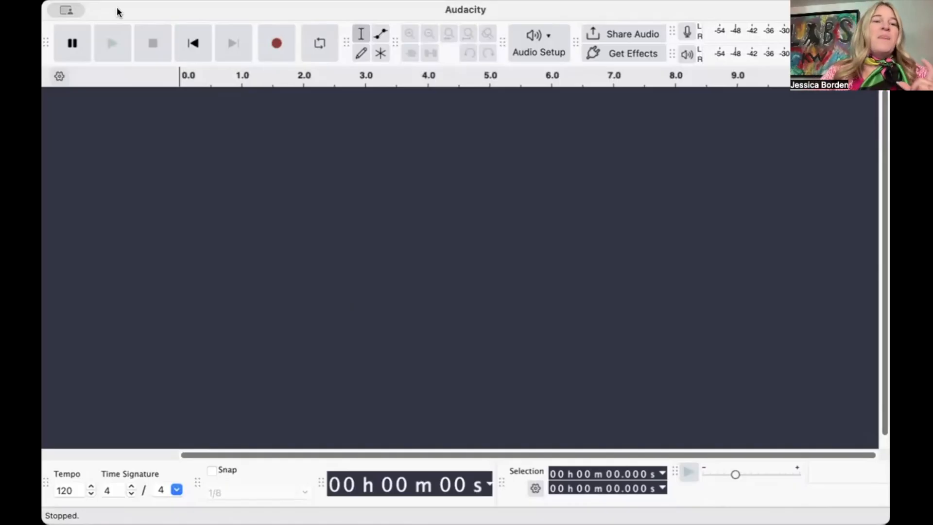
Switch to Audacity, reposition its window and load the Mastering the Q2 2025 Real Estate Market audio file.
drag(529, 10, 560, 10)
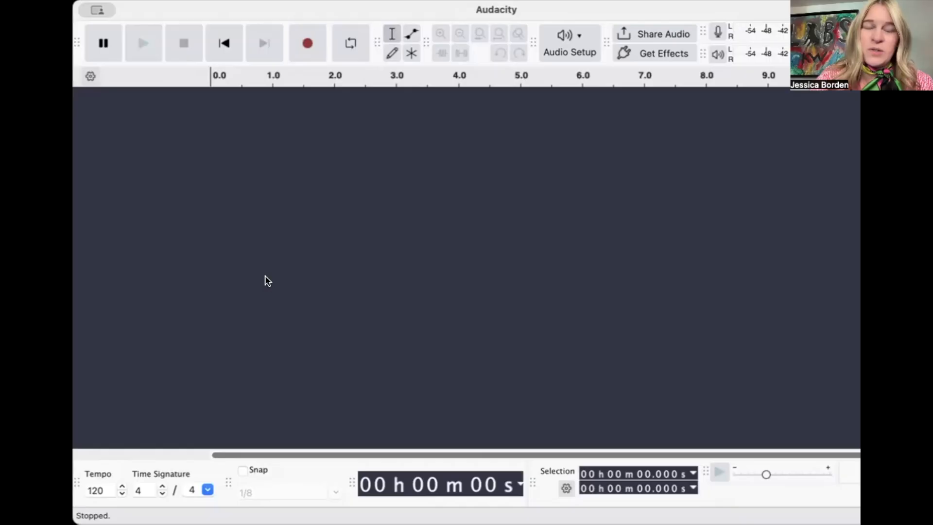
click(49, 120)
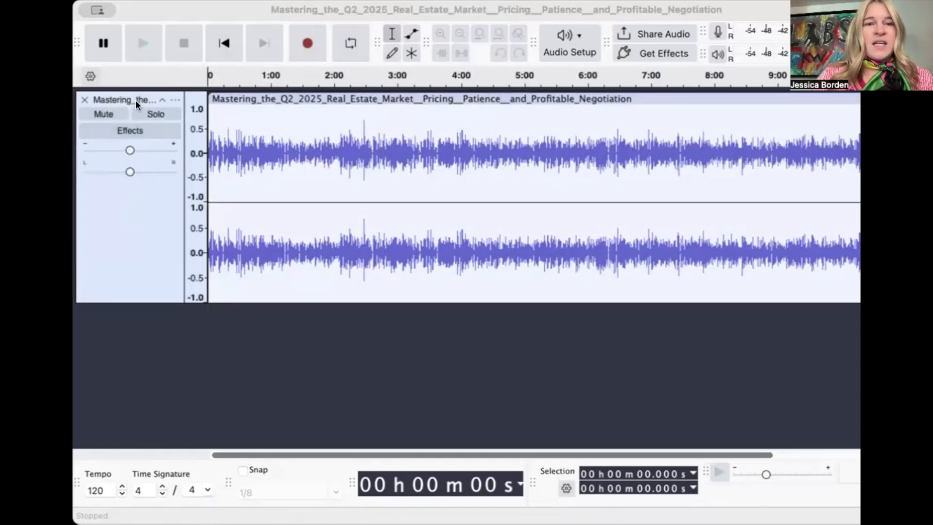
Place the cursor at about 5 seconds in the audio track, play a short stretch and stop playback.
click(215, 109)
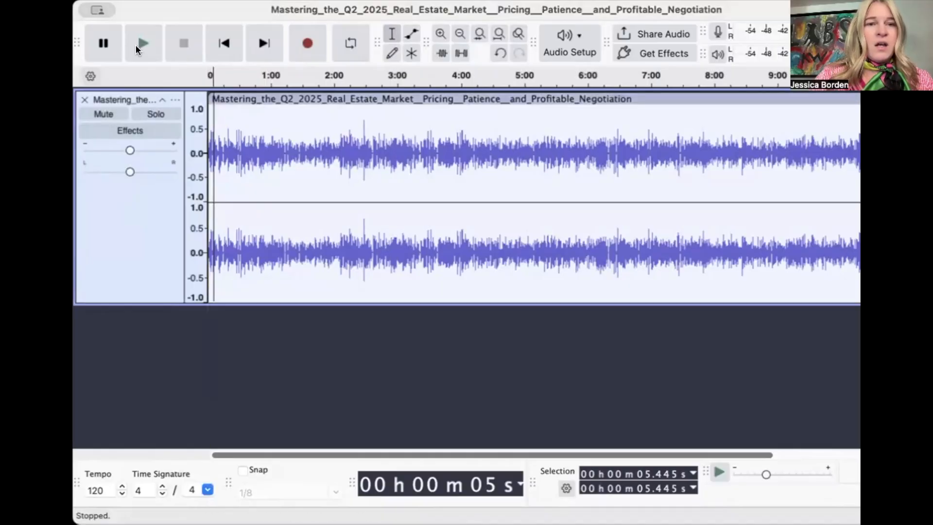
click(135, 42)
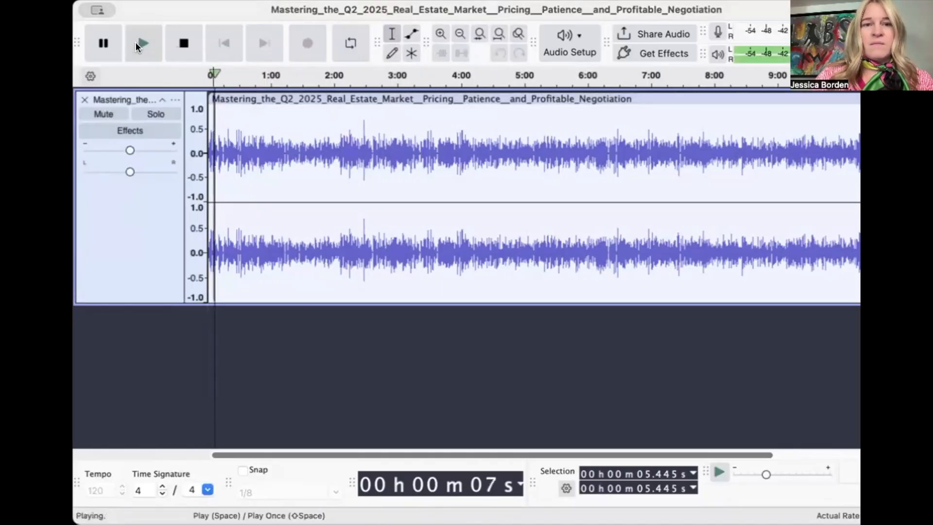
click(136, 43)
click(180, 49)
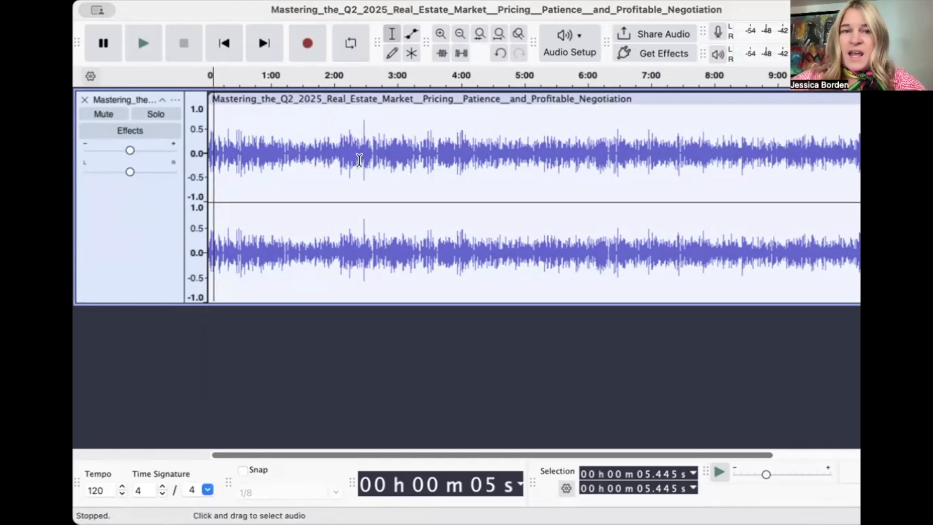
Return the playback position to the start of the timeline and resample the audio track to 44100 Hz.
drag(210, 75, 197, 74)
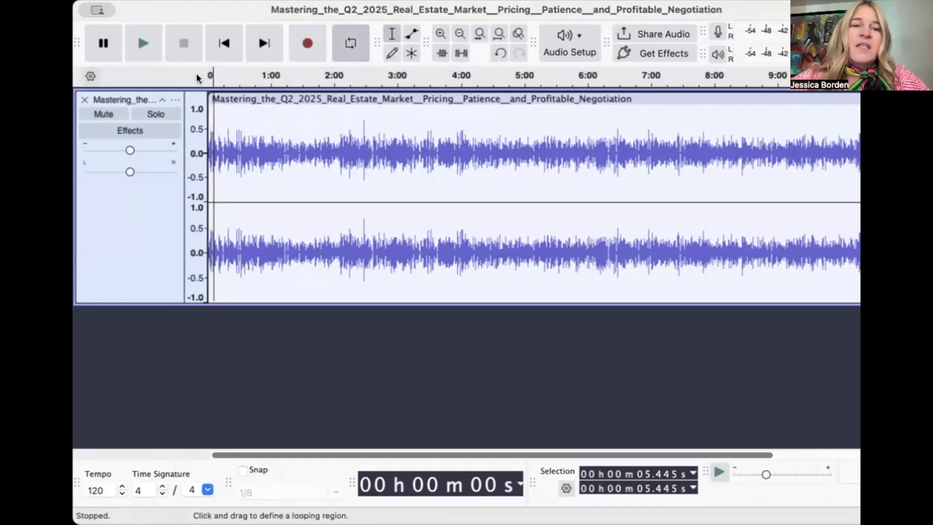
click(126, 0)
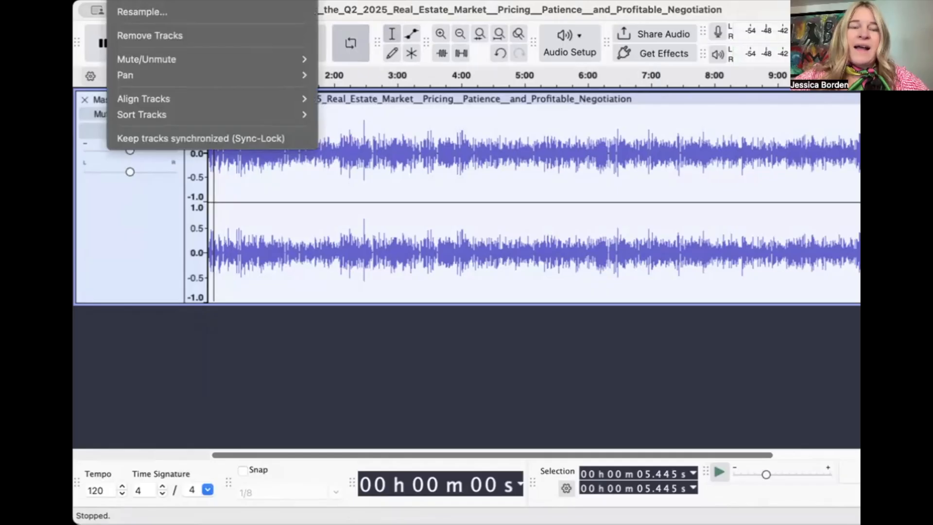
click(140, 12)
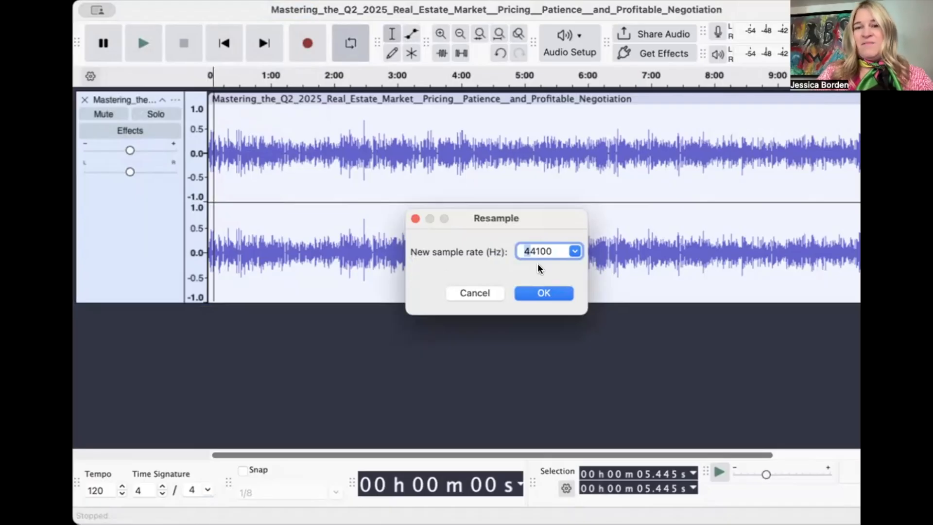
click(550, 294)
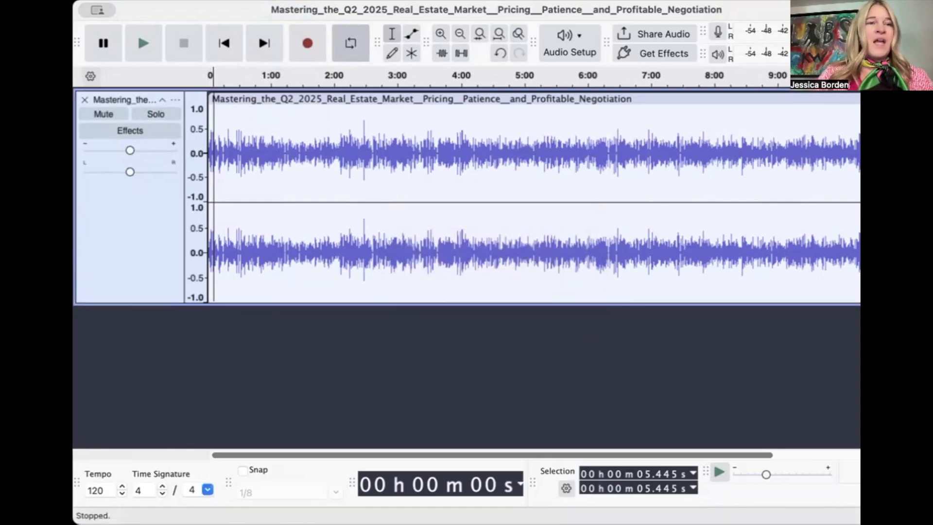
Export the entire project to the computer's Documents folder as a stereo MP3 at 44100 Hz with the Standard, 170-210 kbps preset.
click(74, 2)
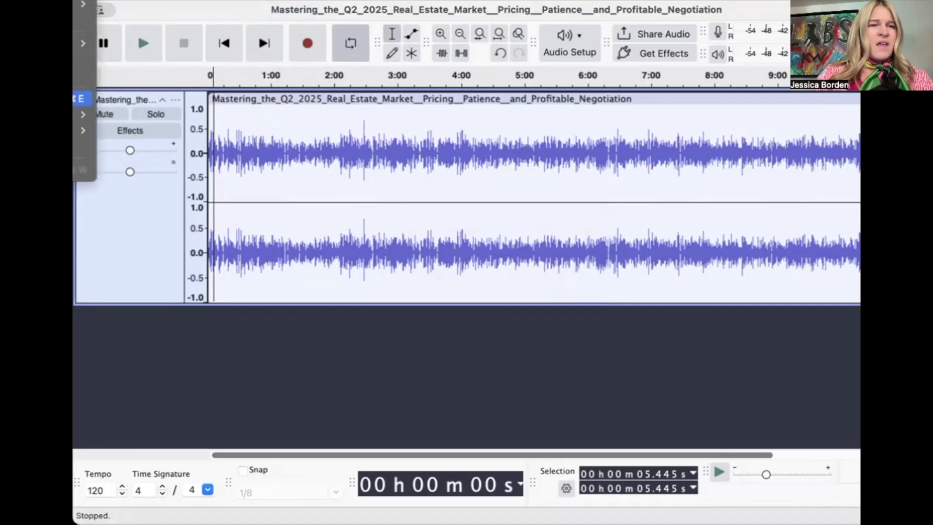
click(80, 99)
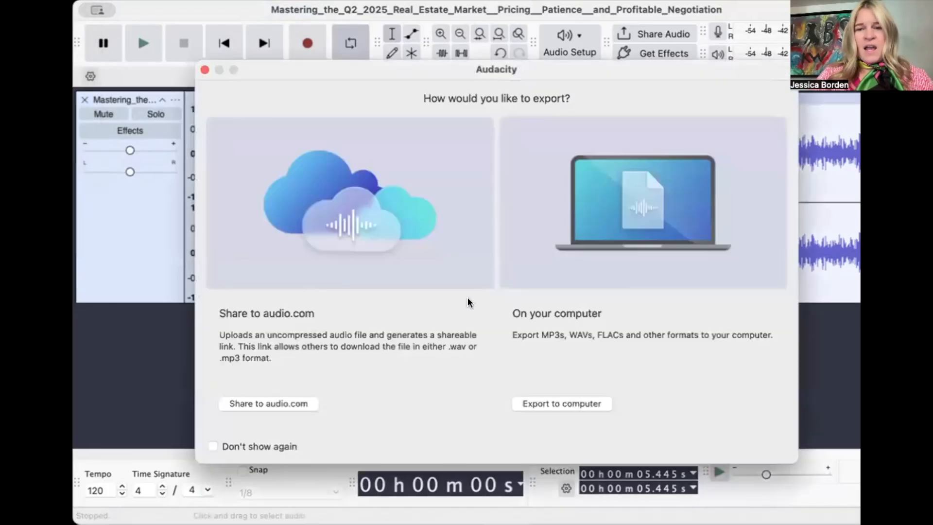
click(557, 404)
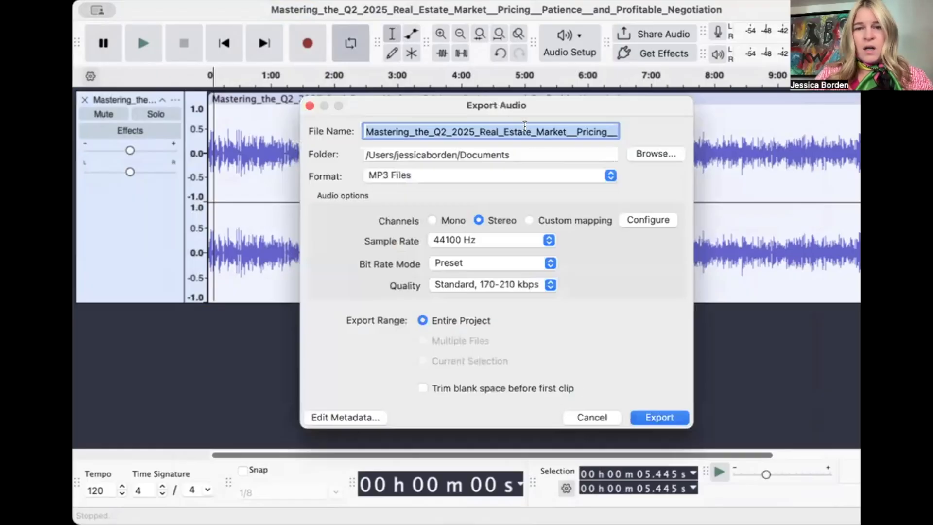
click(470, 130)
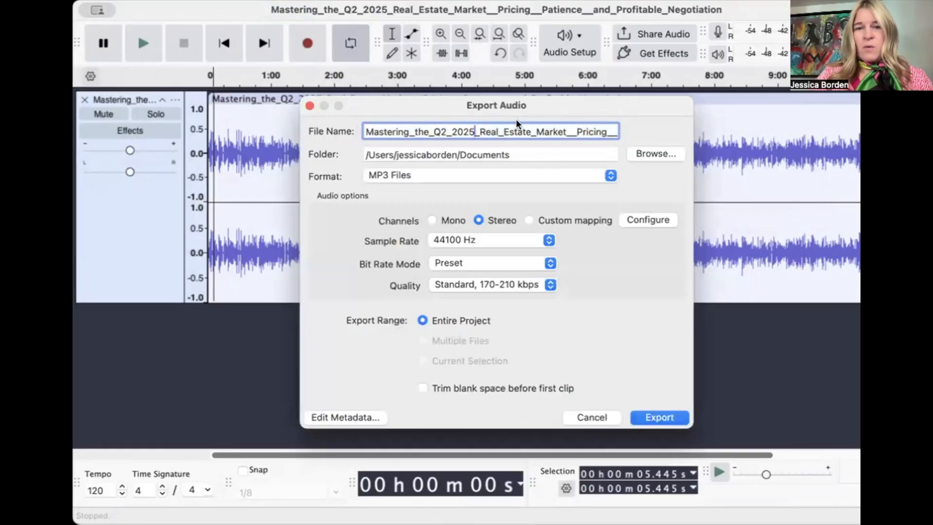
click(516, 153)
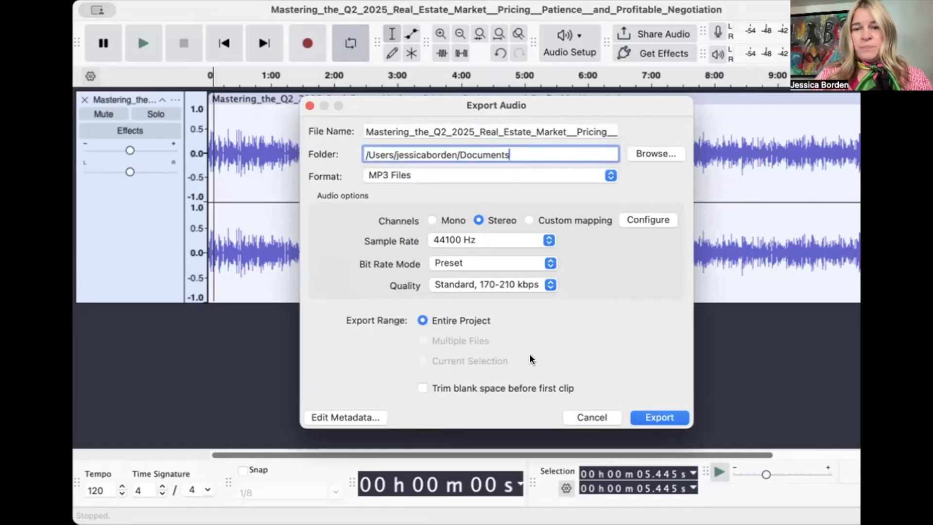
click(652, 421)
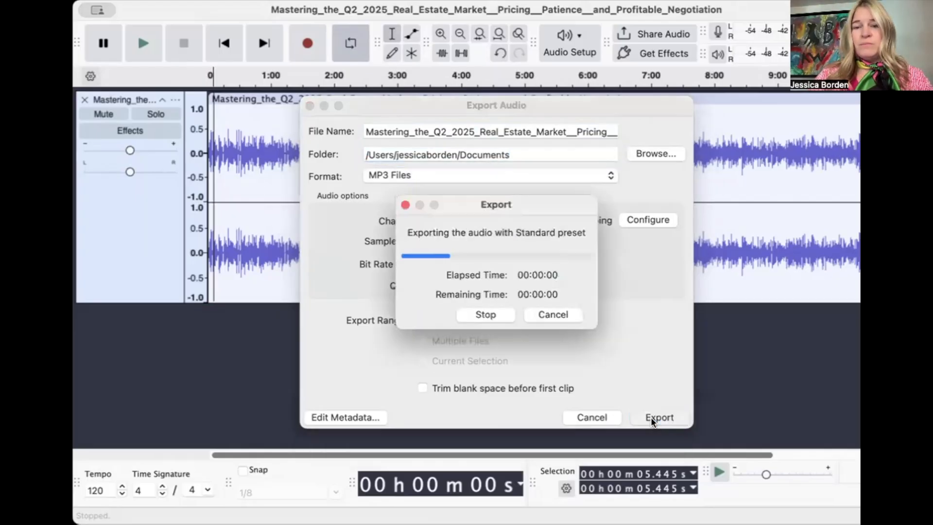